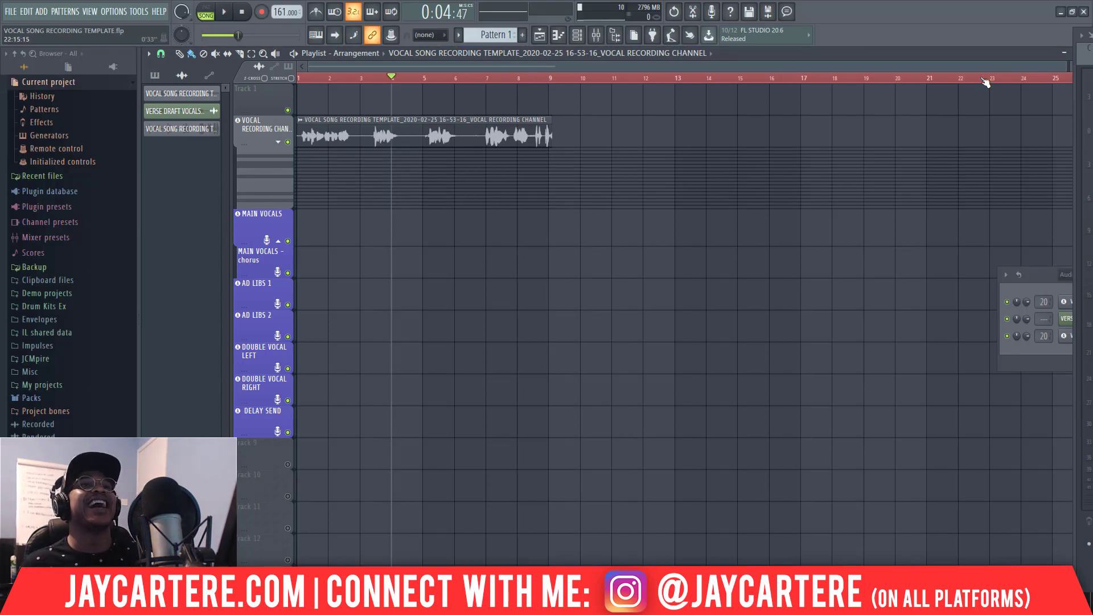
Mute the VOCAL RECORDING CHANNEL track in the playlist and return the playhead to the start of the song.
{"action": "scroll", "coordinate": [1062, 67], "scroll_direction": "down", "scroll_amount": 2}
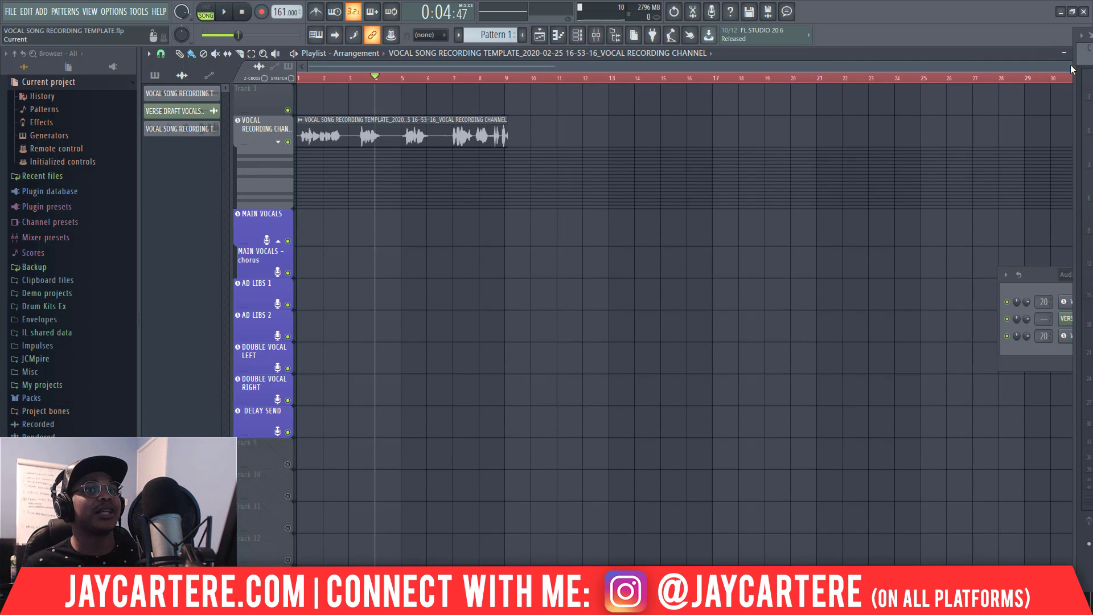
{"action": "scroll", "coordinate": [1065, 67], "scroll_direction": "down", "scroll_amount": 2}
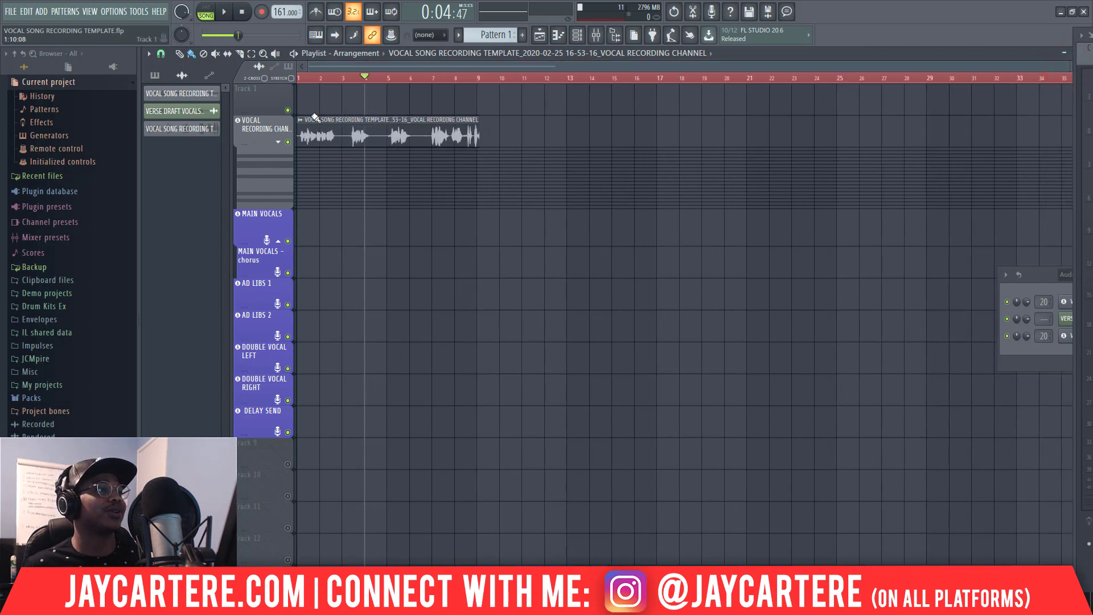
{"action": "left_click", "coordinate": [288, 142]}
{"action": "left_click_drag", "start_coordinate": [367, 76], "coordinate": [223, 78]}
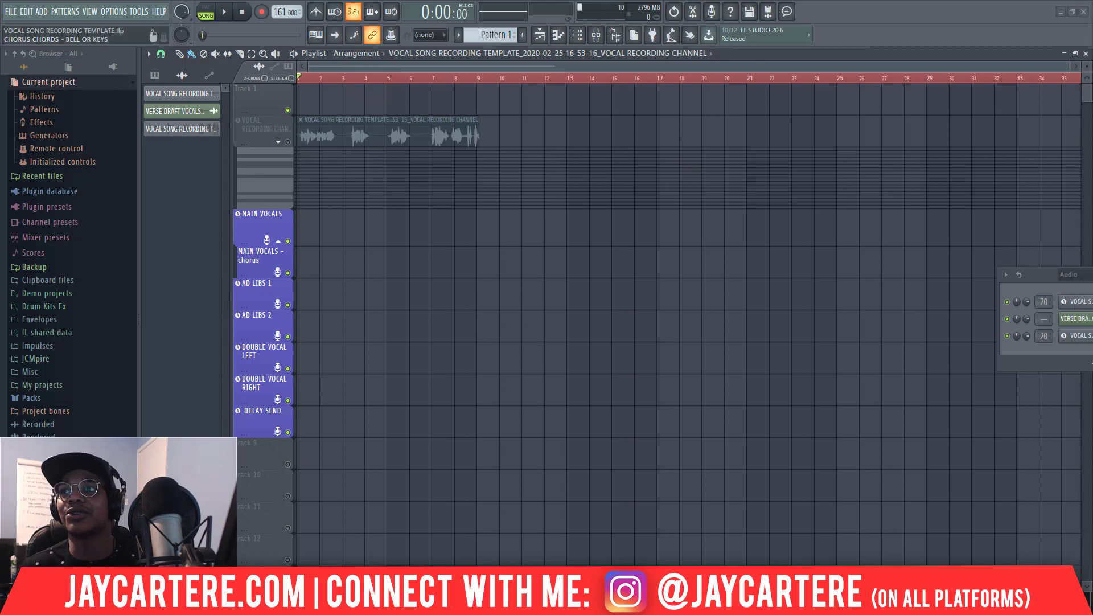
Show the mixer, look over its insert tracks, and move it out of the playlist's way.
{"action": "key", "text": "F9"}
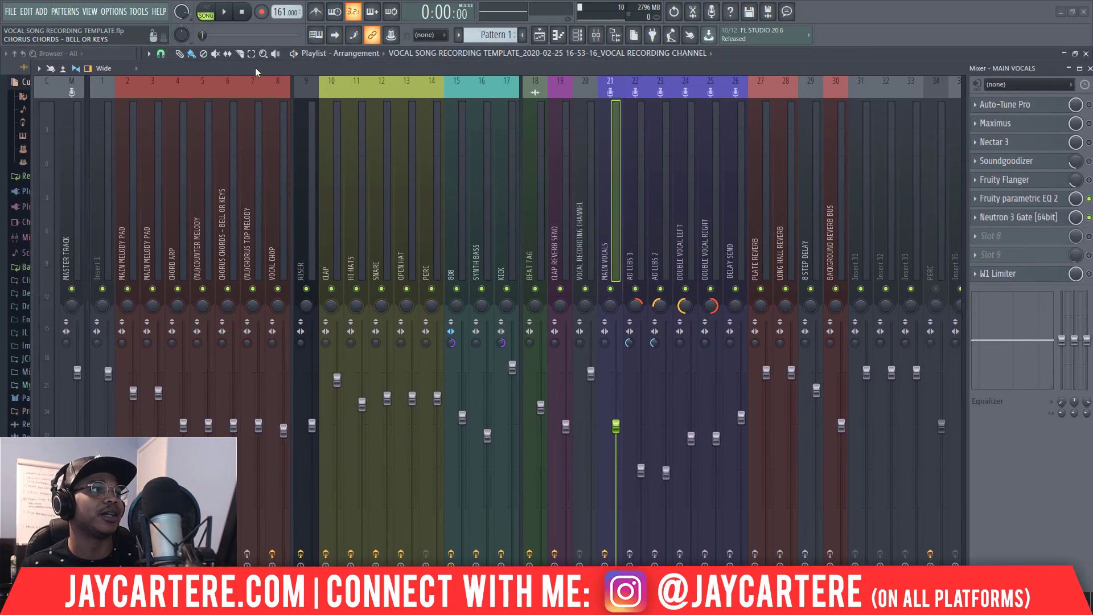
{"action": "left_click_drag", "start_coordinate": [255, 67], "coordinate": [247, 61]}
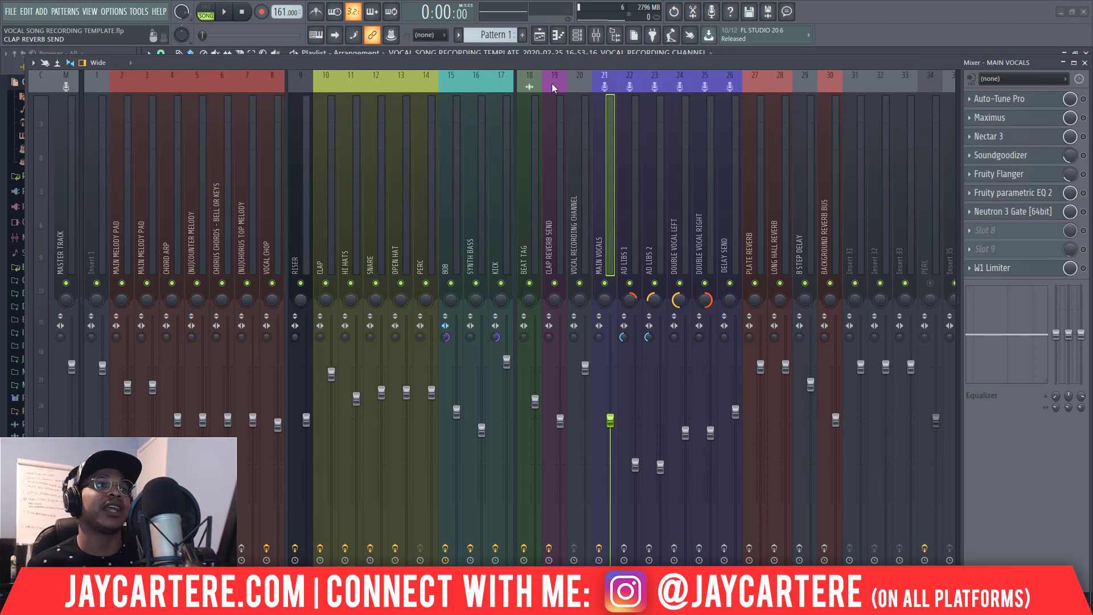
{"action": "mouse_move", "coordinate": [556, 61]}
{"action": "left_mouse_down"}
{"action": "mouse_move", "coordinate": [528, 46]}
{"action": "mouse_move", "coordinate": [555, 26]}
{"action": "mouse_move", "coordinate": [551, 67]}
{"action": "left_mouse_up"}
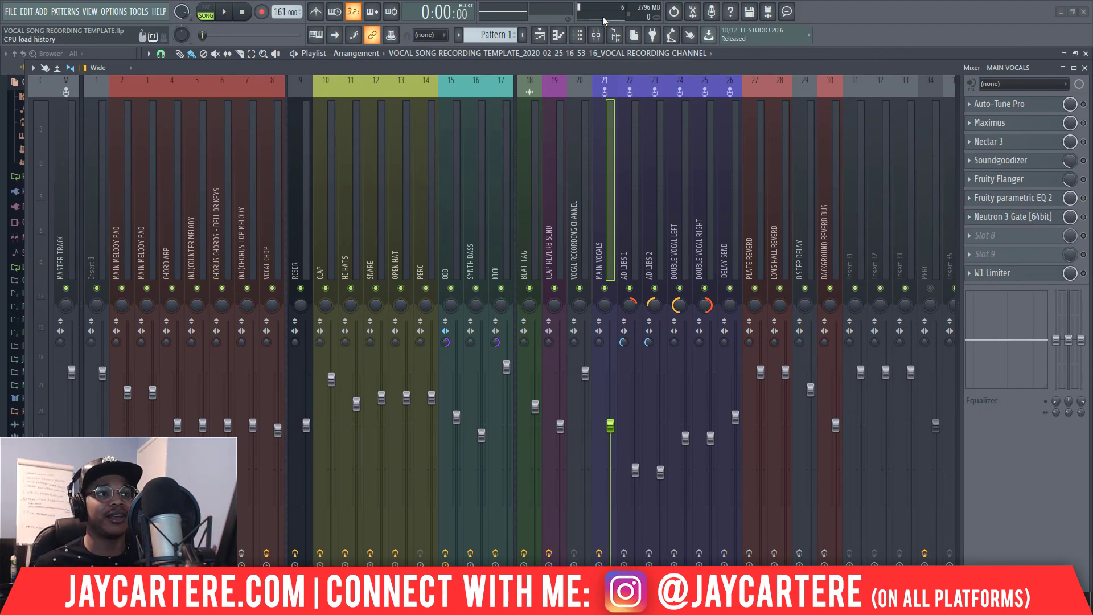
{"action": "left_click_drag", "start_coordinate": [515, 61], "coordinate": [500, 33]}
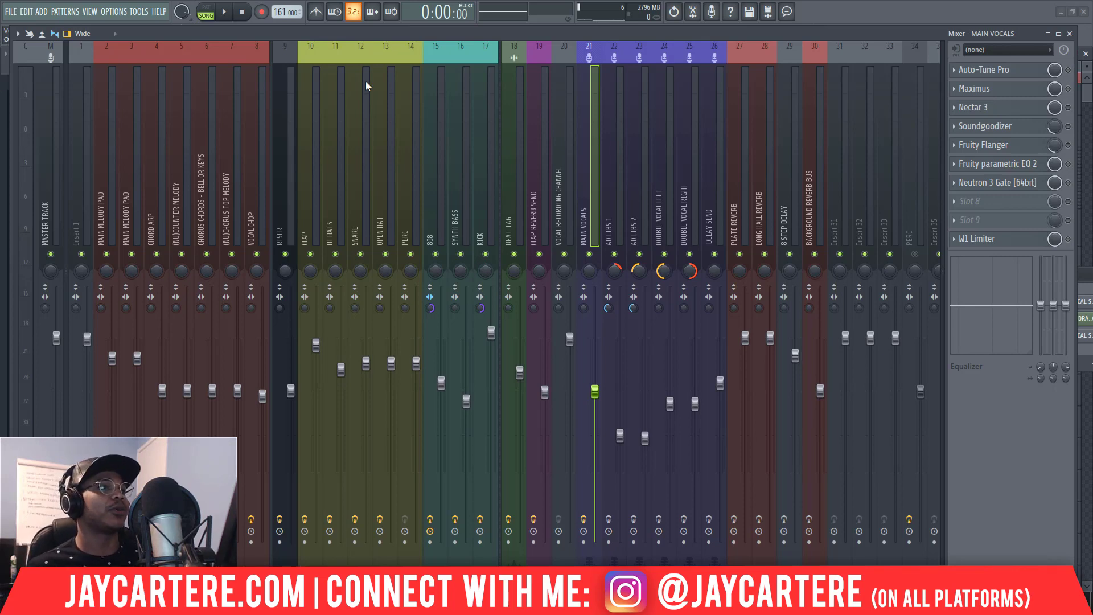
{"action": "double_click", "coordinate": [392, 33]}
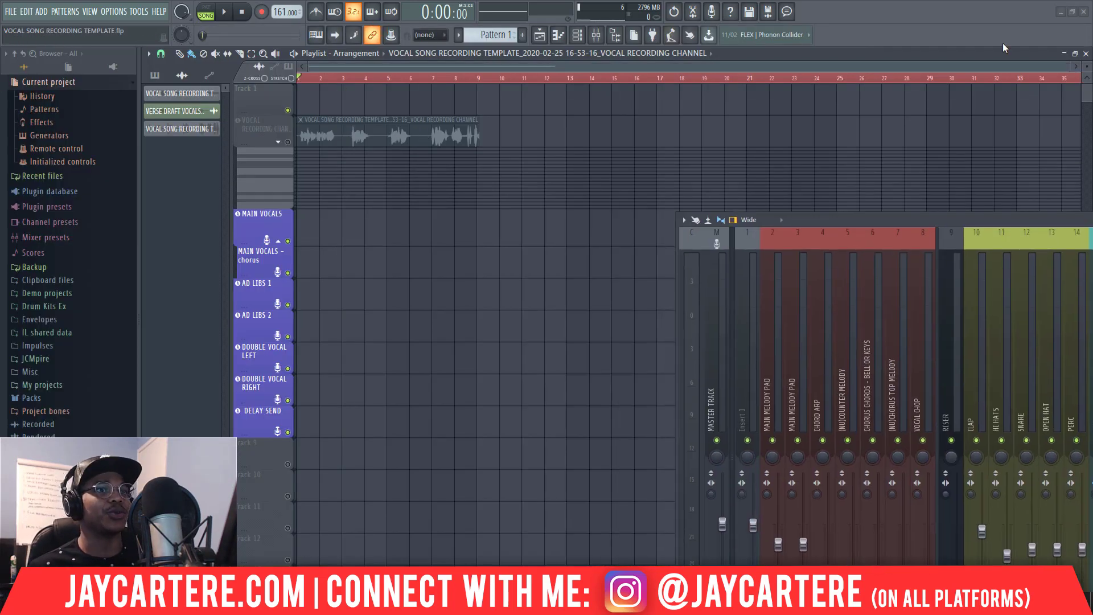
{"action": "left_click_drag", "start_coordinate": [1067, 70], "coordinate": [353, 70]}
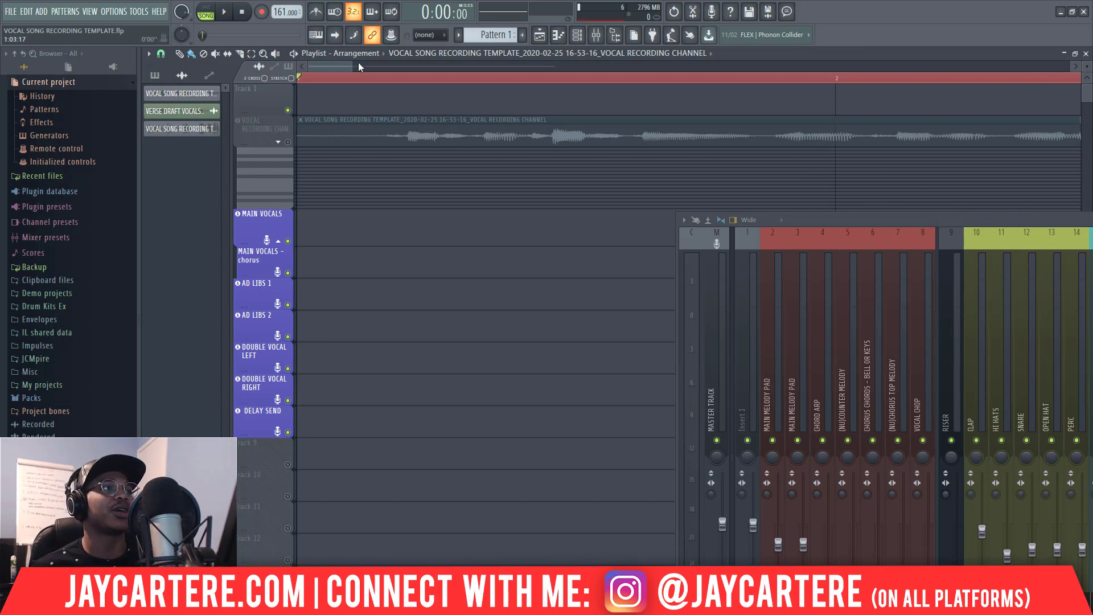
{"action": "left_click_drag", "start_coordinate": [350, 71], "coordinate": [981, 67]}
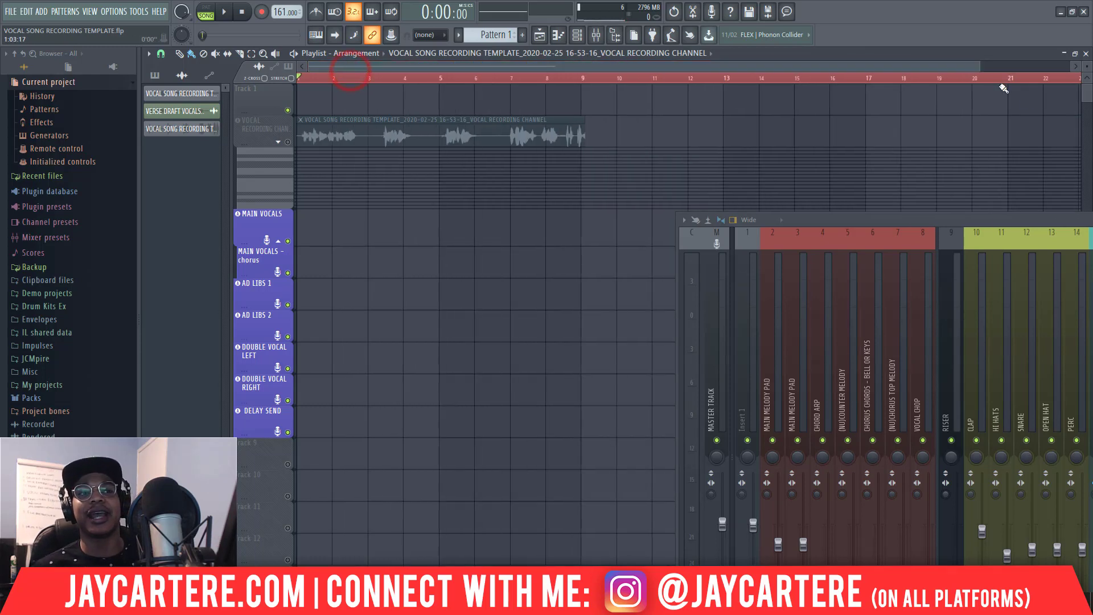
Bring the mixer back into view, inspect the effect chains of MASTER TRACK and MAIN VOCALS, and clear the mixer away.
{"action": "double_click", "coordinate": [1030, 223]}
{"action": "left_click_drag", "start_coordinate": [488, 132], "coordinate": [376, 23]}
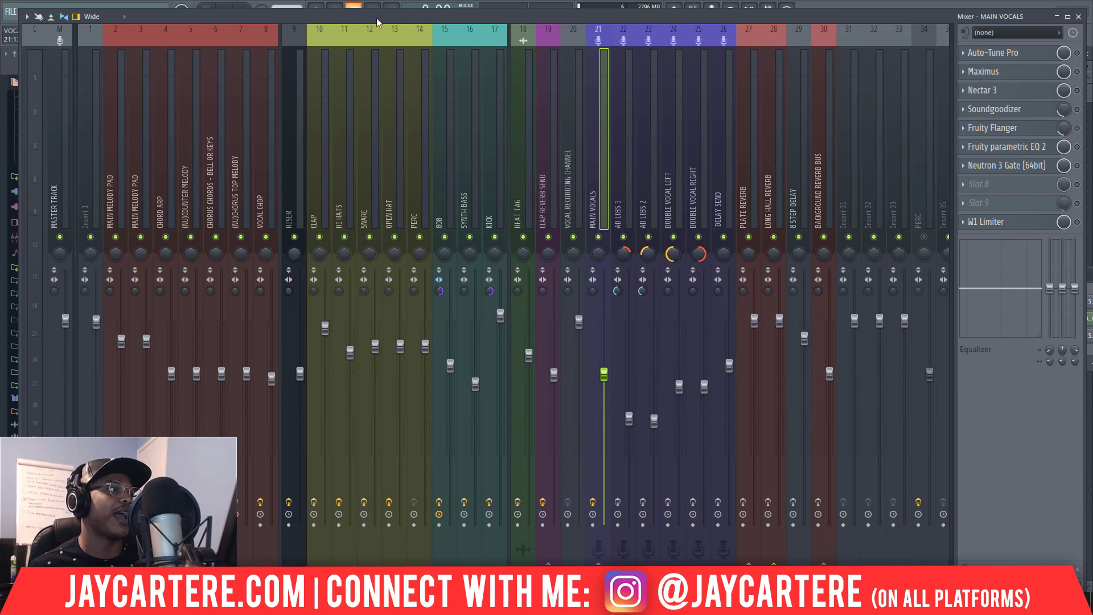
{"action": "left_click", "coordinate": [60, 139]}
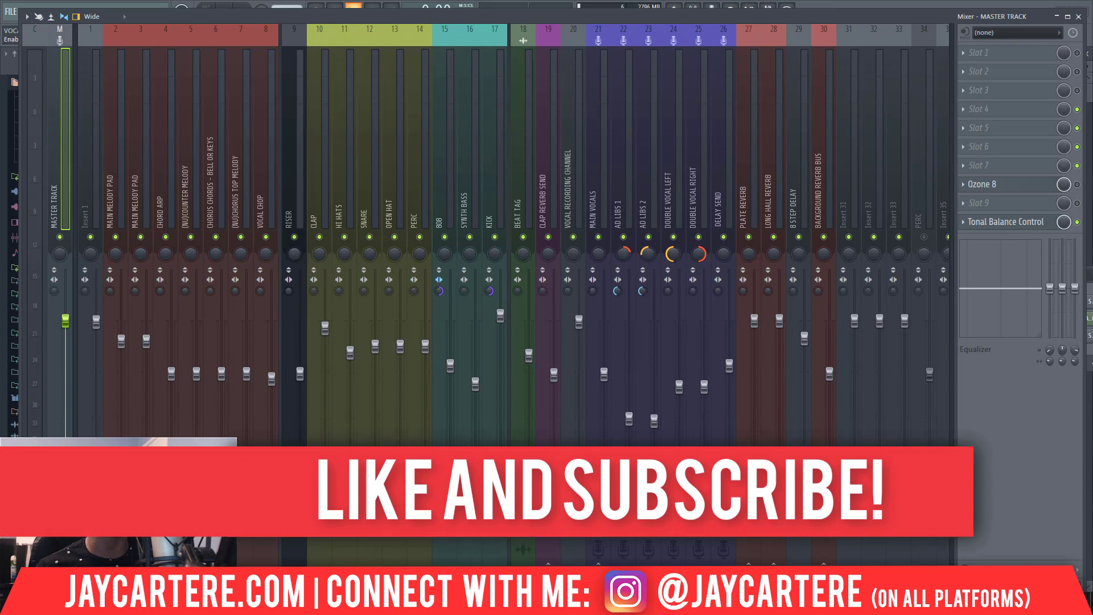
{"action": "left_click", "coordinate": [592, 184]}
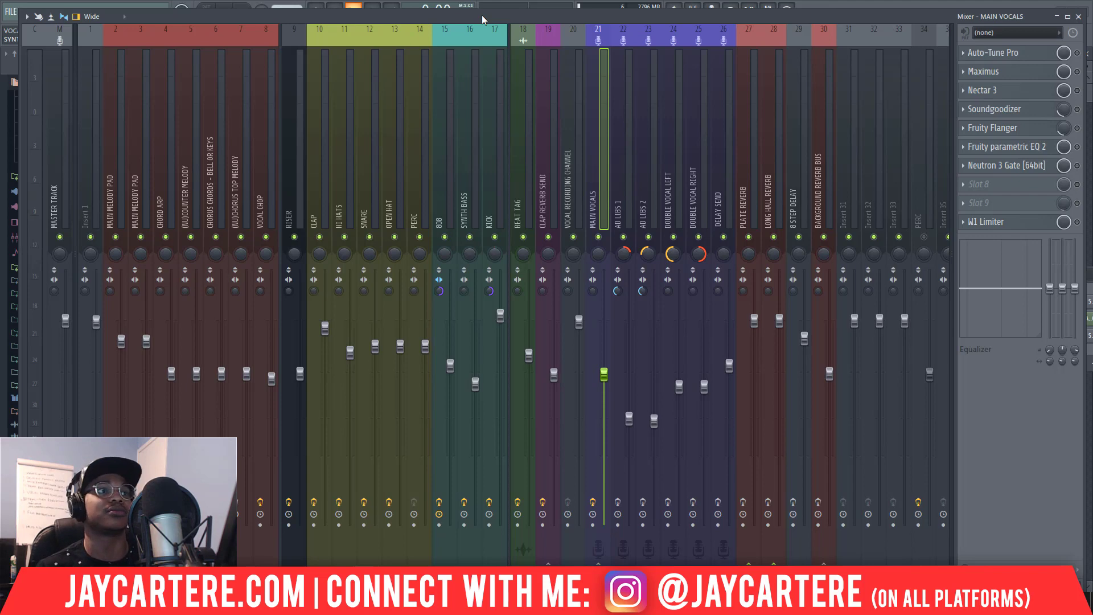
{"action": "left_click_drag", "start_coordinate": [481, 15], "coordinate": [1092, 91]}
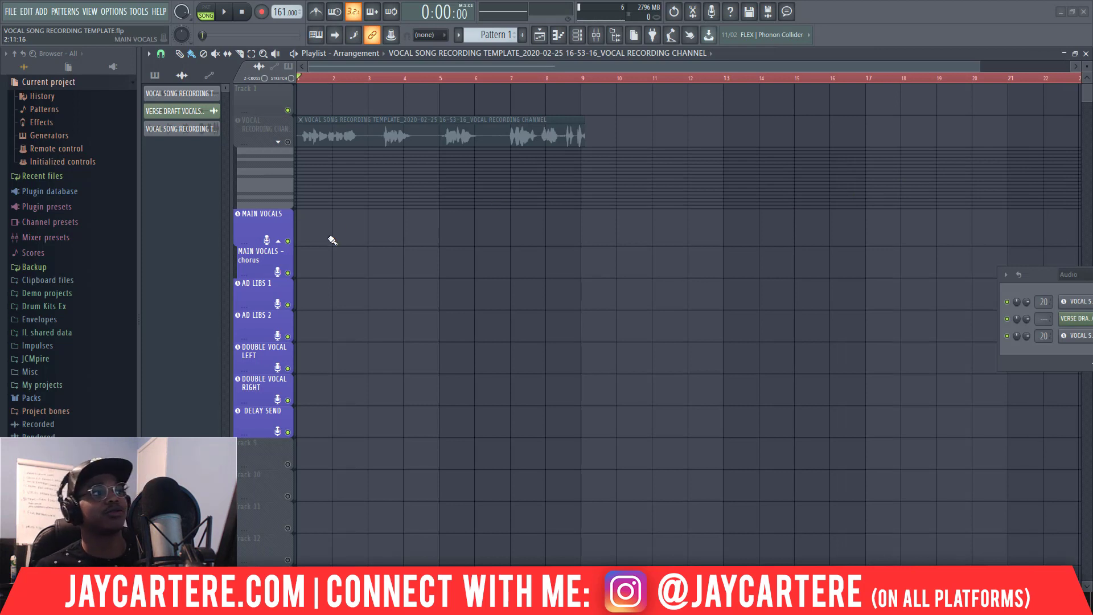
Open the audio settings and inspect the buffer length, input and output in the FL Studio ASIO panel.
{"action": "left_click", "coordinate": [113, 12]}
{"action": "left_click", "coordinate": [118, 51]}
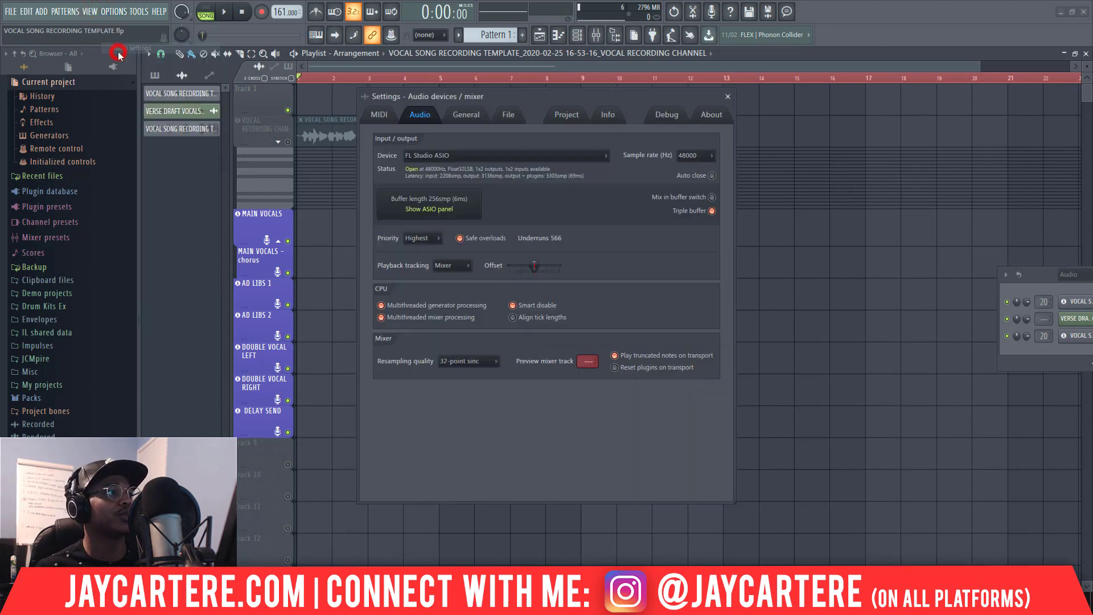
{"action": "left_click", "coordinate": [457, 211]}
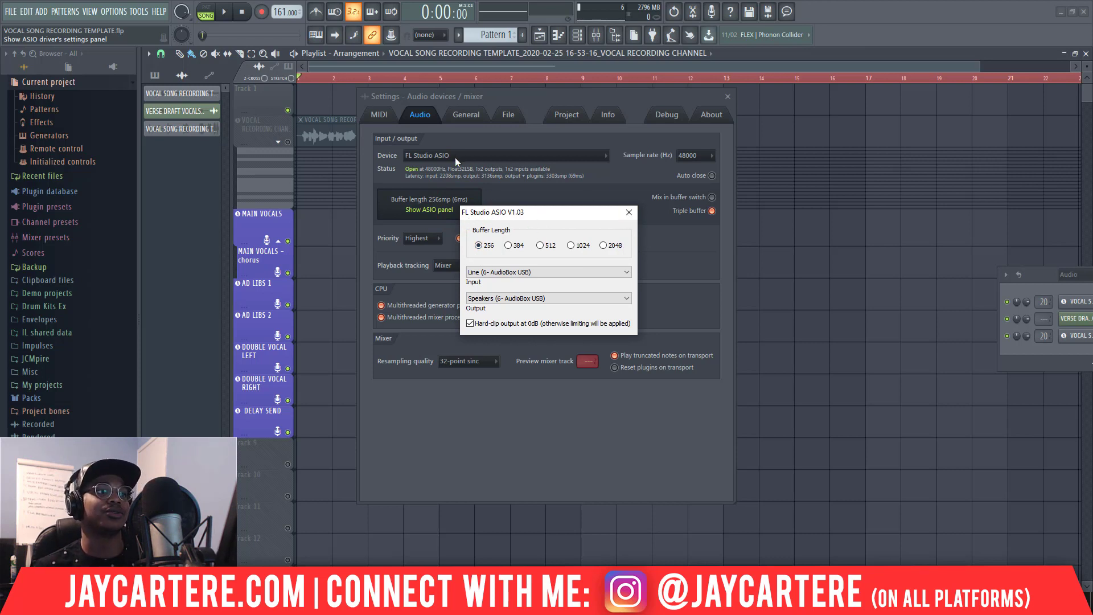
{"action": "left_click", "coordinate": [629, 213]}
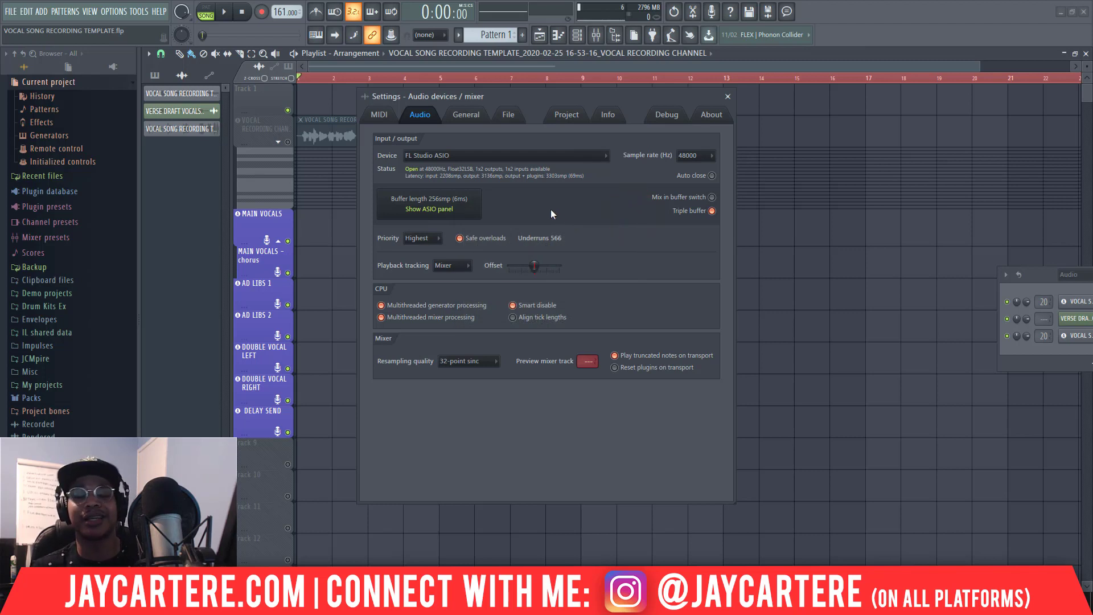
Review the installed audio devices without changing the selection, and recheck the buffer length options in the ASIO panel.
{"action": "left_click", "coordinate": [580, 156]}
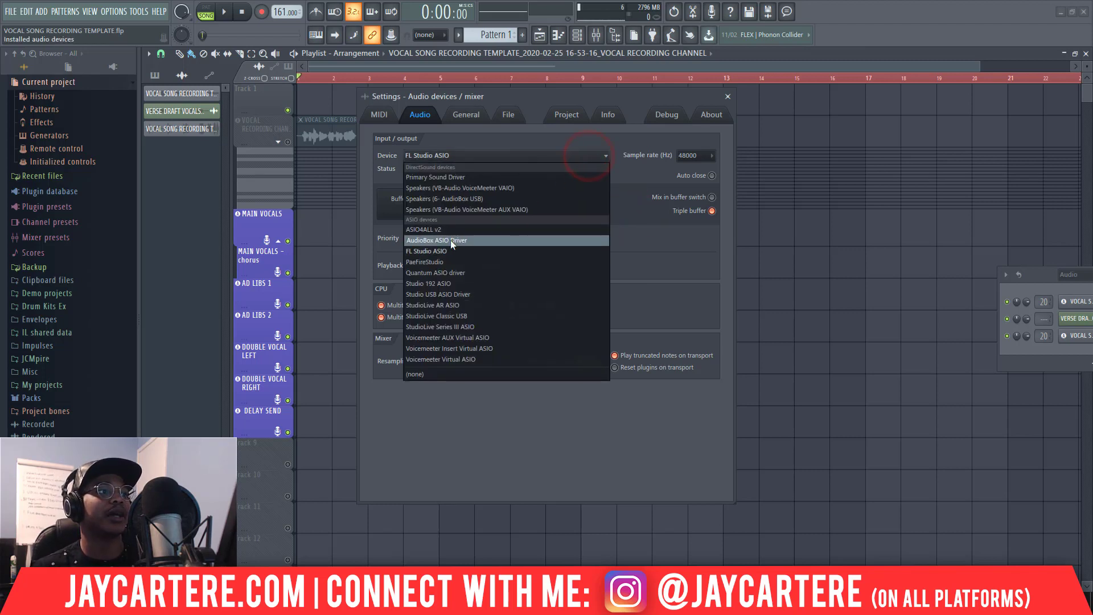
{"action": "left_click", "coordinate": [700, 240]}
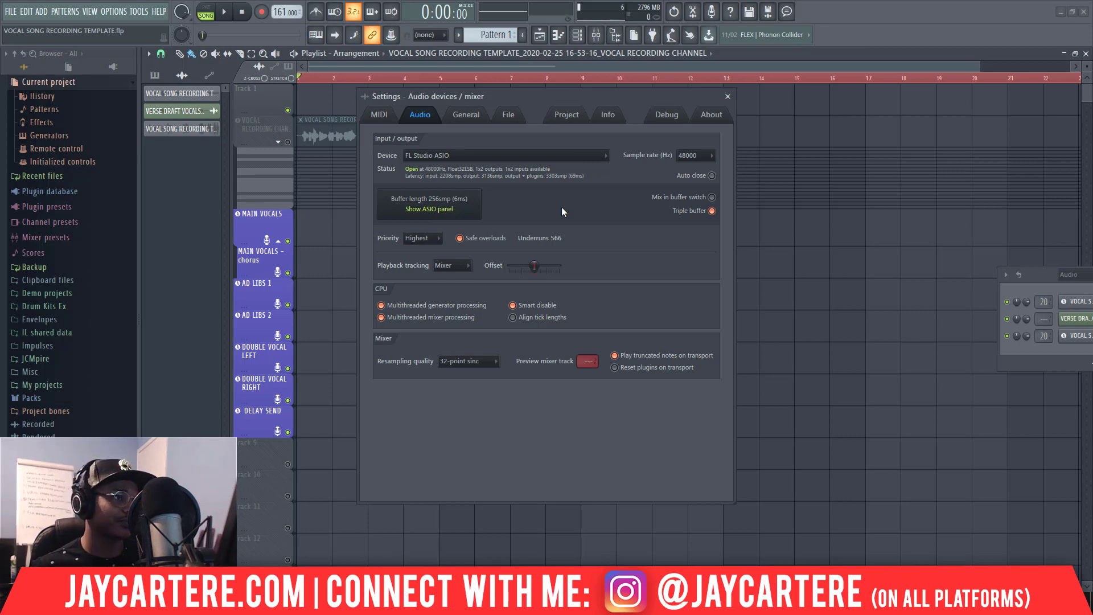
{"action": "left_click", "coordinate": [589, 157]}
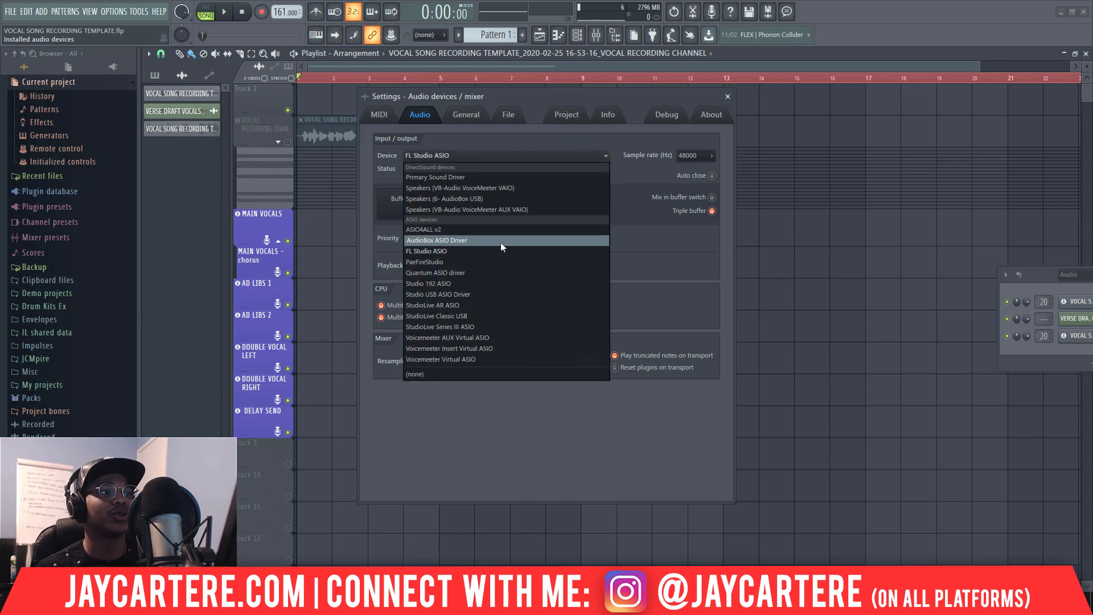
{"action": "left_click", "coordinate": [692, 241]}
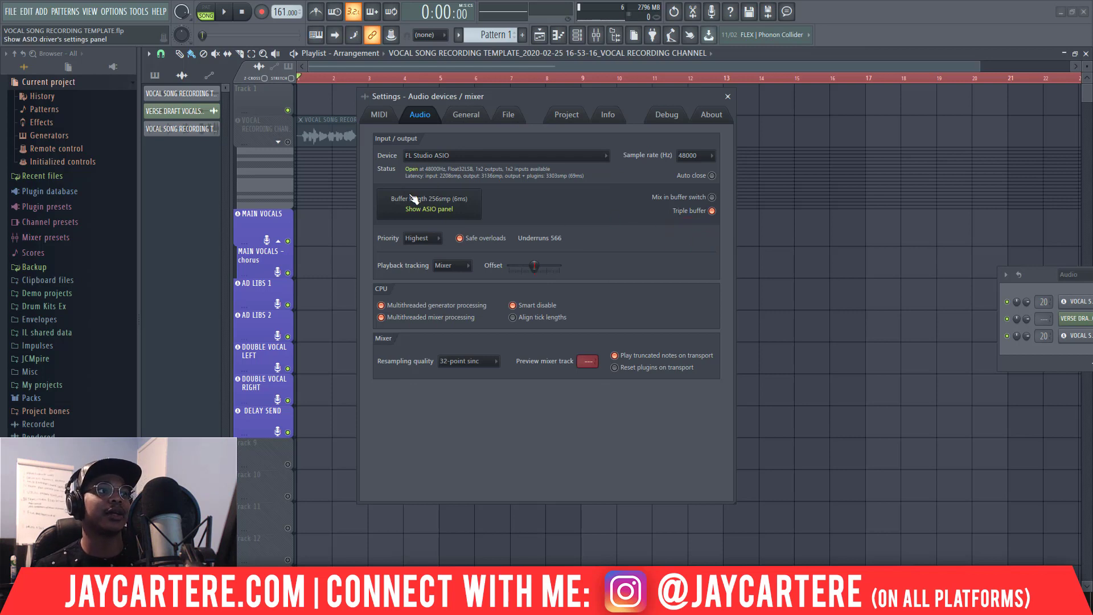
{"action": "left_click", "coordinate": [426, 207]}
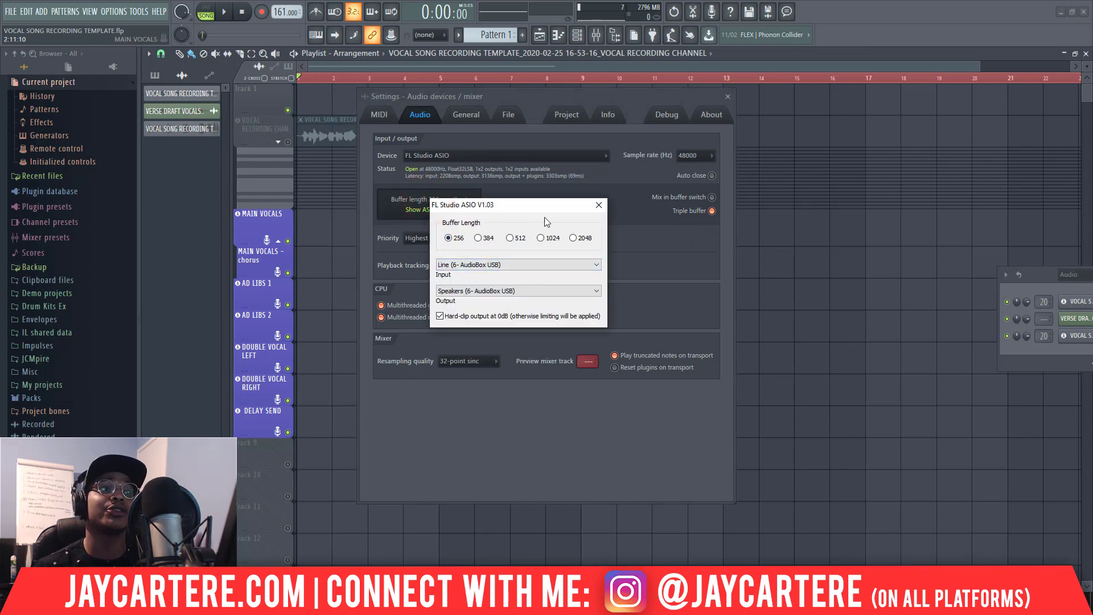
{"action": "left_click", "coordinate": [599, 205]}
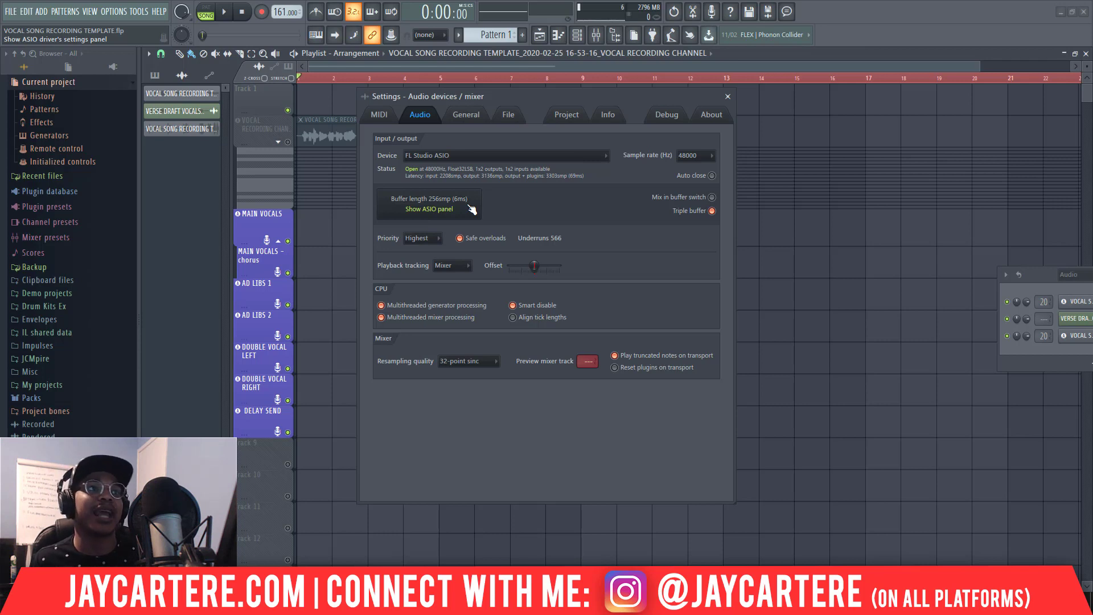
Compare the ASIO drivers in the device list, keep FL Studio ASIO selected, and close the audio settings.
{"action": "left_click", "coordinate": [487, 154]}
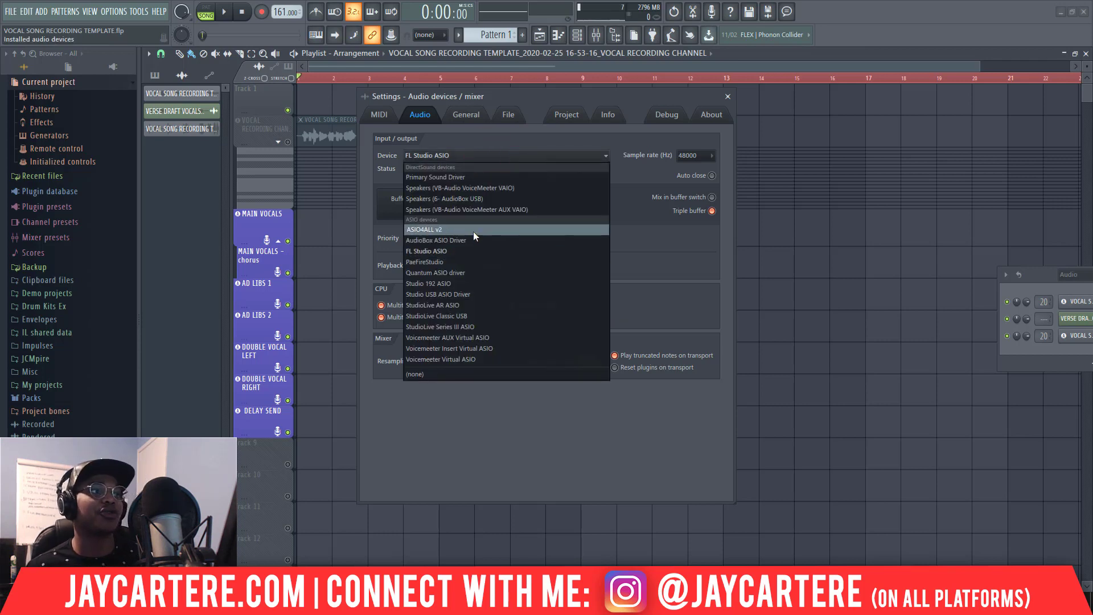
{"action": "left_click", "coordinate": [695, 241]}
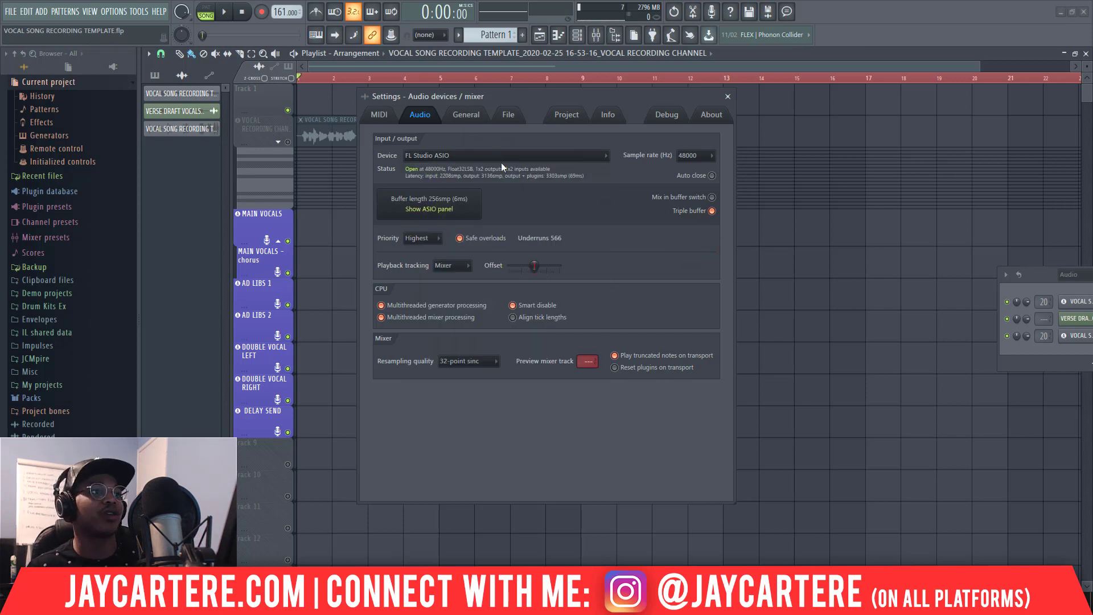
{"action": "left_click", "coordinate": [505, 158]}
{"action": "left_click", "coordinate": [686, 256]}
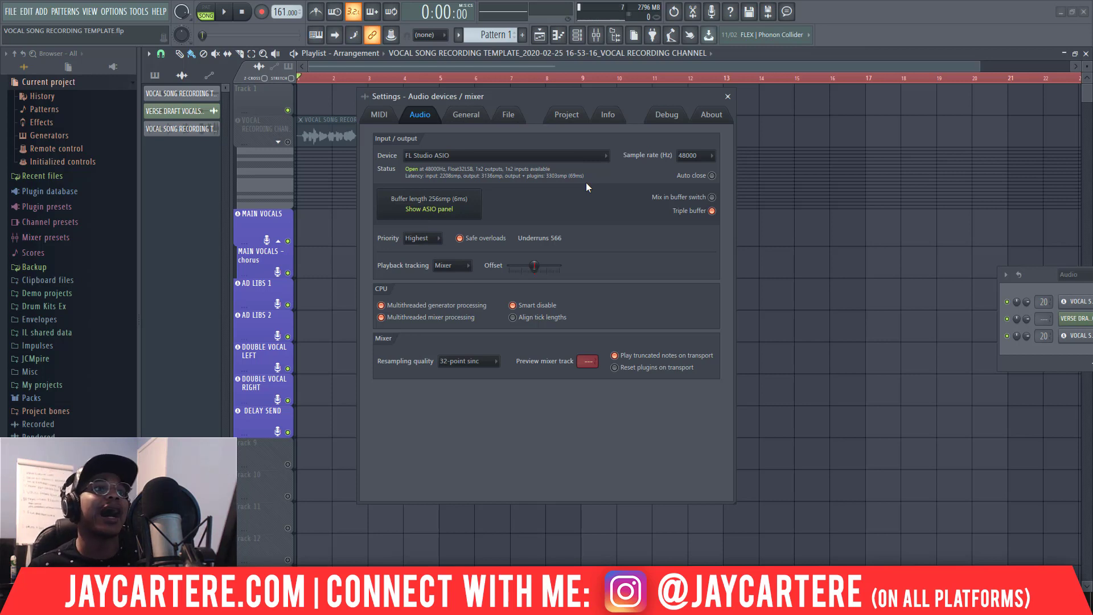
{"action": "left_click", "coordinate": [605, 154]}
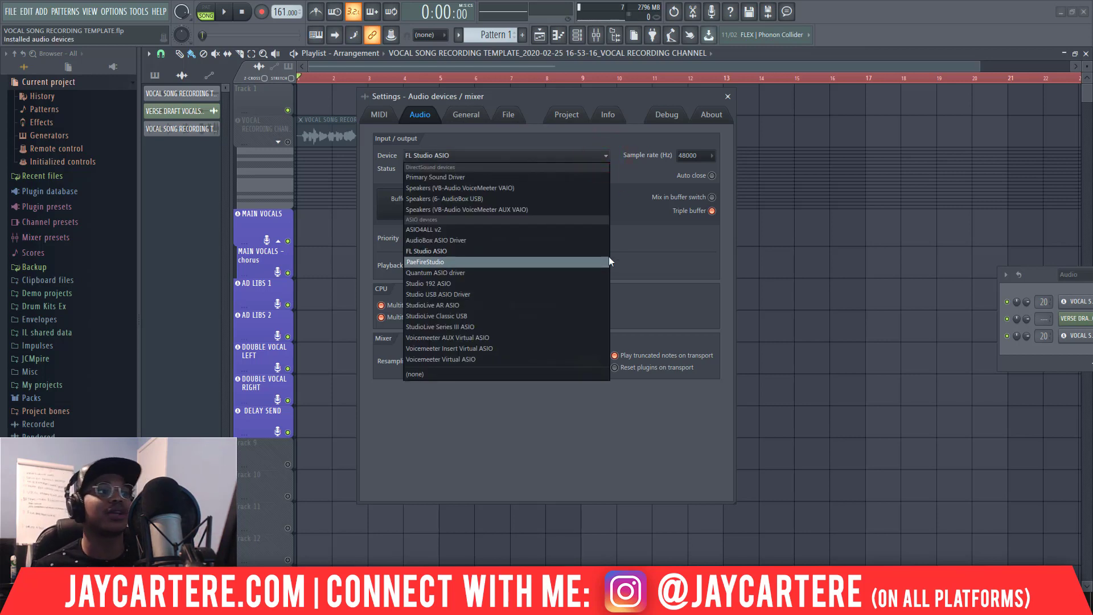
{"action": "left_click", "coordinate": [668, 243]}
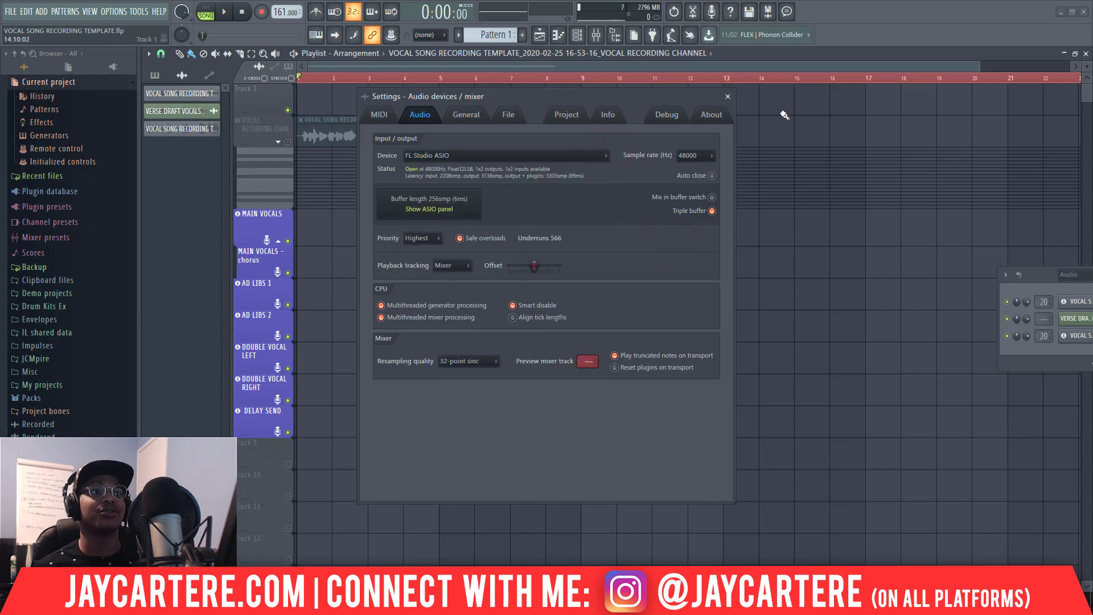
{"action": "left_click", "coordinate": [728, 97]}
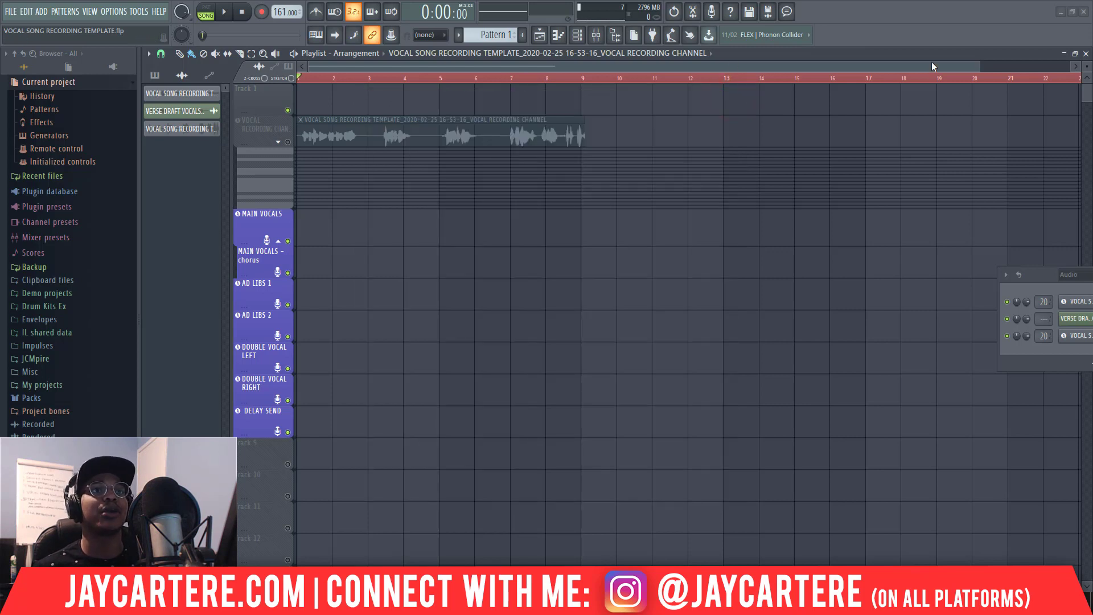
Bring up the mixer, open the track delay entry in milliseconds for VOCAL RECORDING CHANNEL, and dismiss it without entering a value.
{"action": "left_click_drag", "start_coordinate": [985, 67], "coordinate": [976, 66]}
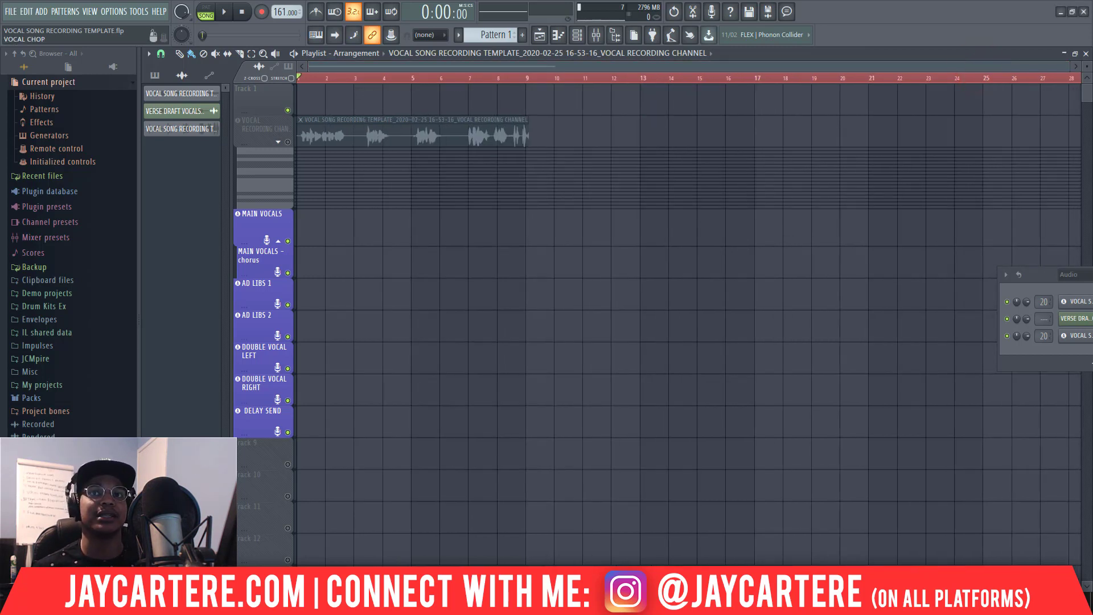
{"action": "key", "text": "F9"}
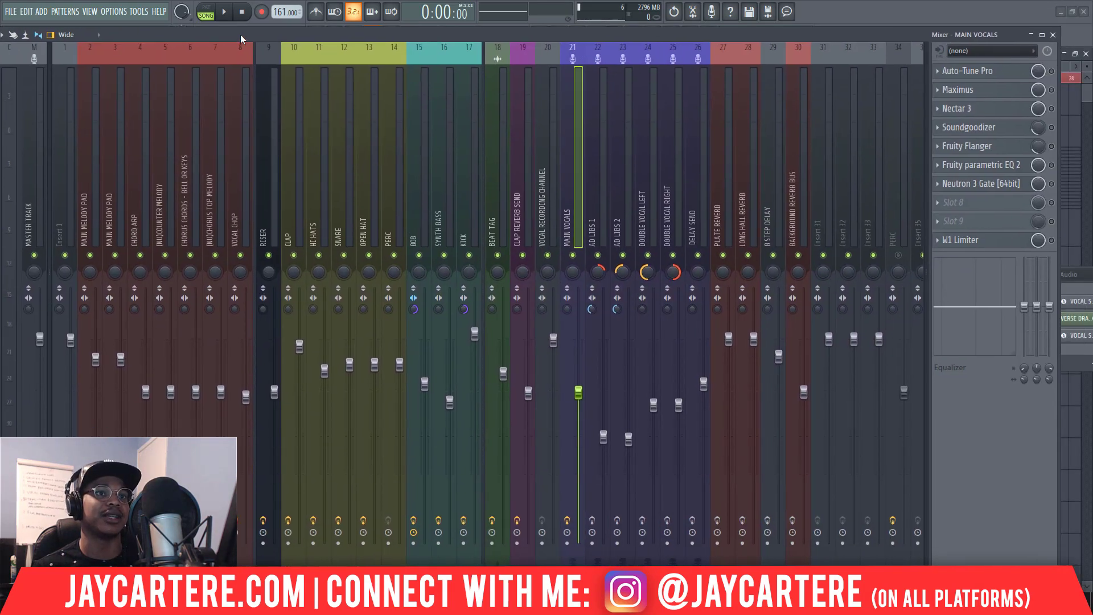
{"action": "left_click_drag", "start_coordinate": [240, 34], "coordinate": [258, 19]}
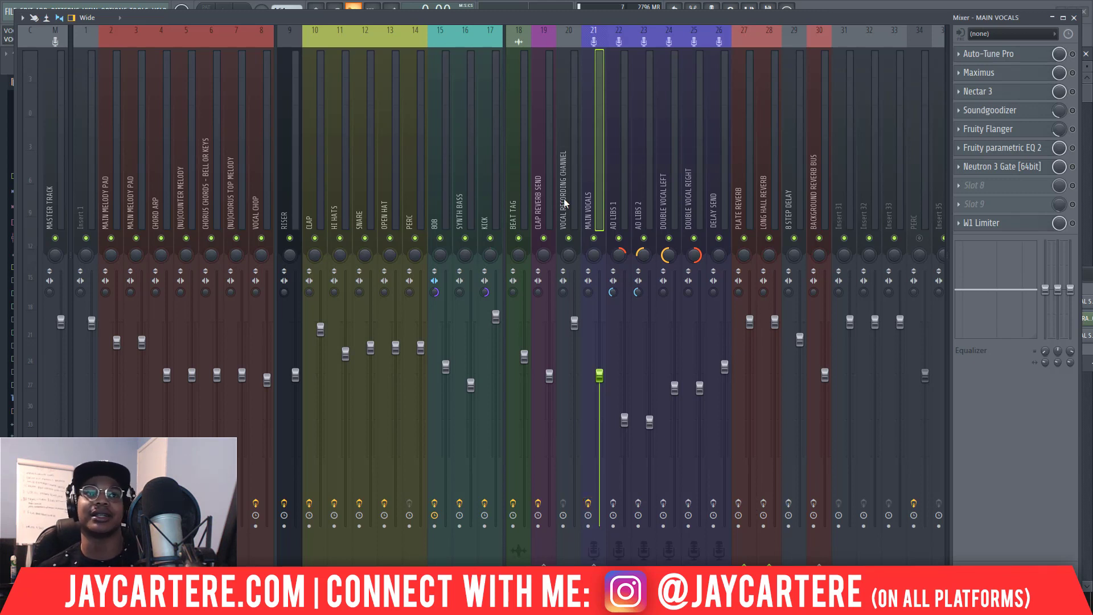
{"action": "right_click", "coordinate": [564, 516]}
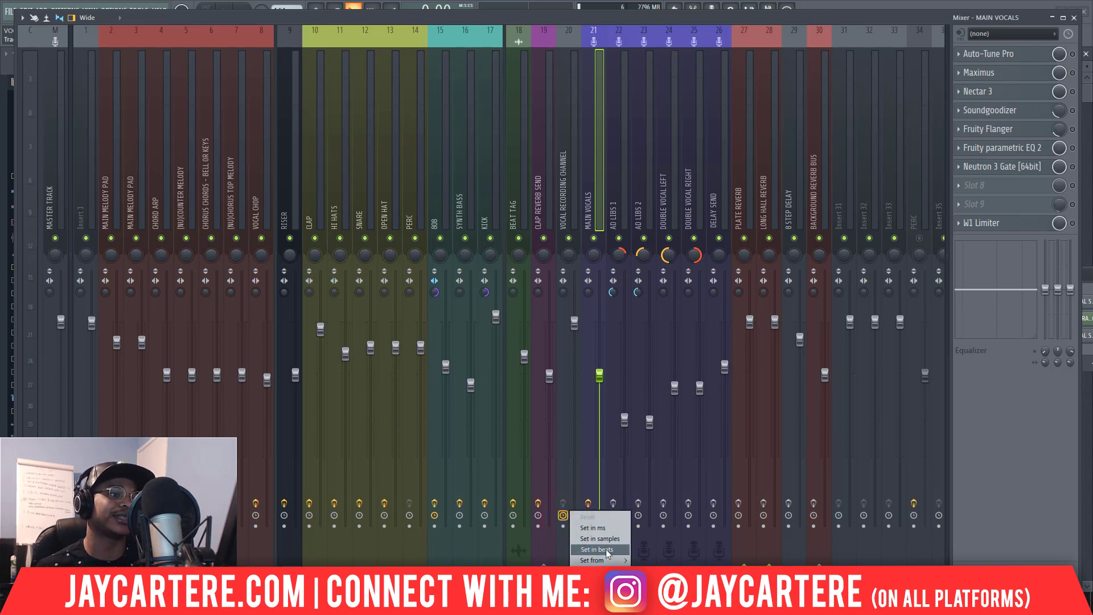
{"action": "left_click", "coordinate": [607, 527]}
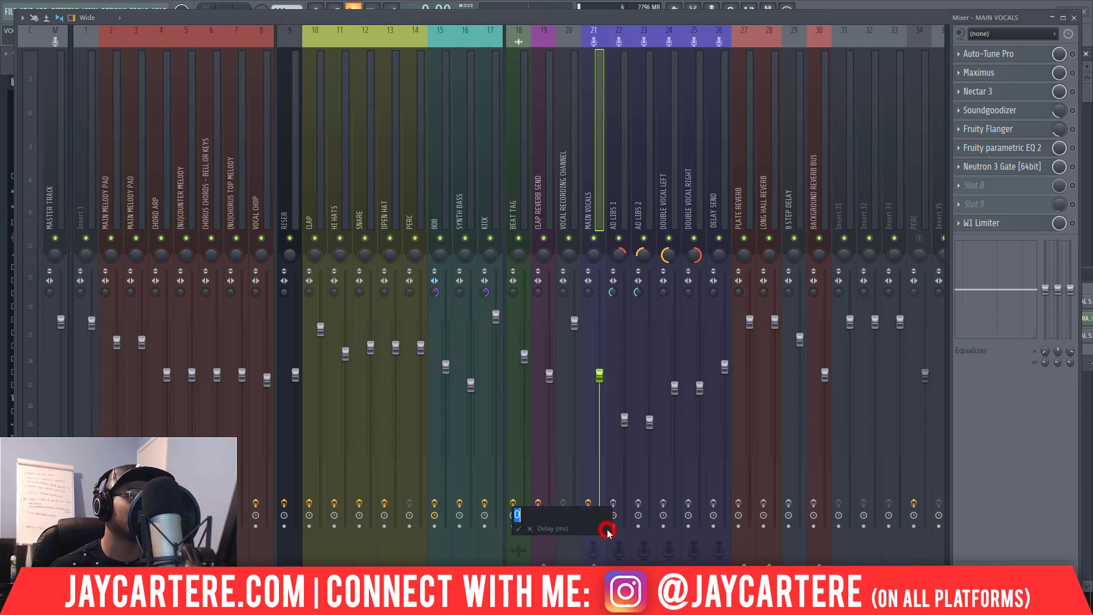
{"action": "left_click", "coordinate": [524, 514]}
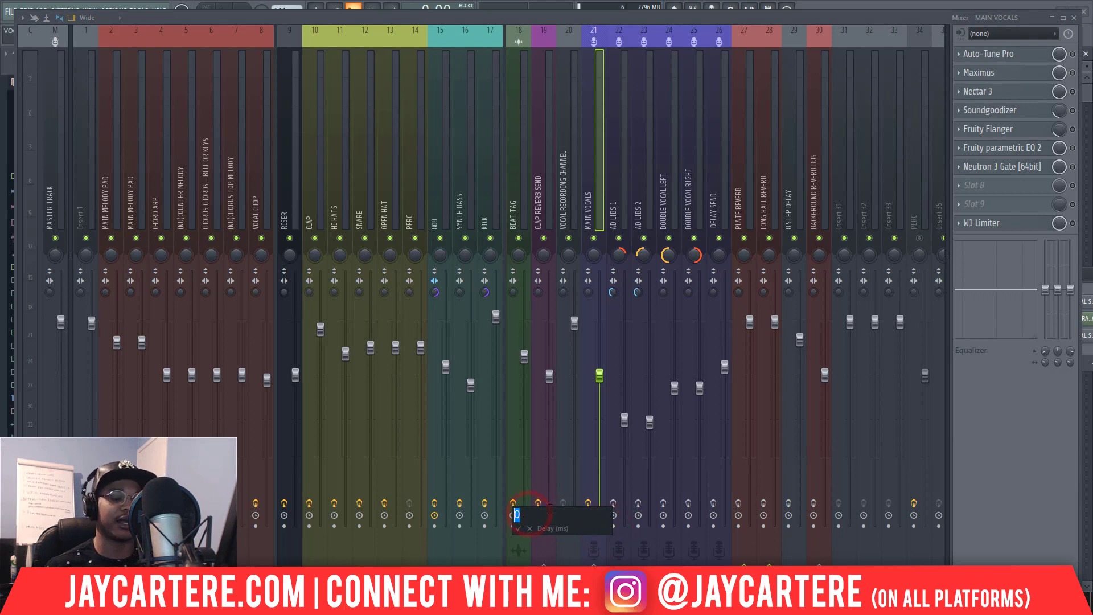
{"action": "left_click", "coordinate": [528, 528]}
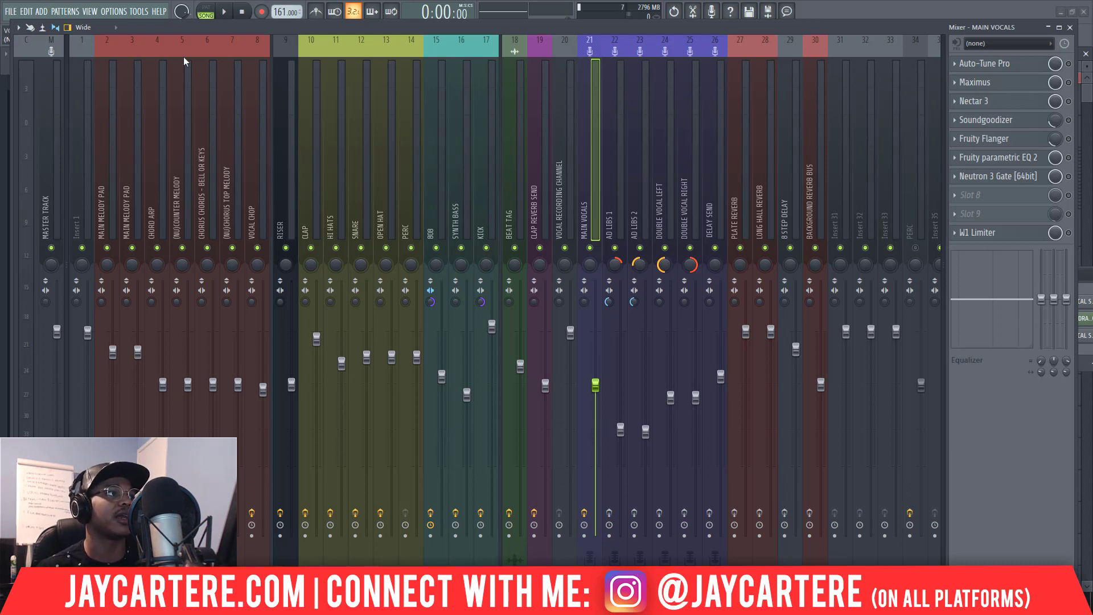
Reposition the mixer so the main toolbar is accessible, and hide the mixer to return to the playlist.
{"action": "left_click_drag", "start_coordinate": [193, 26], "coordinate": [196, 46]}
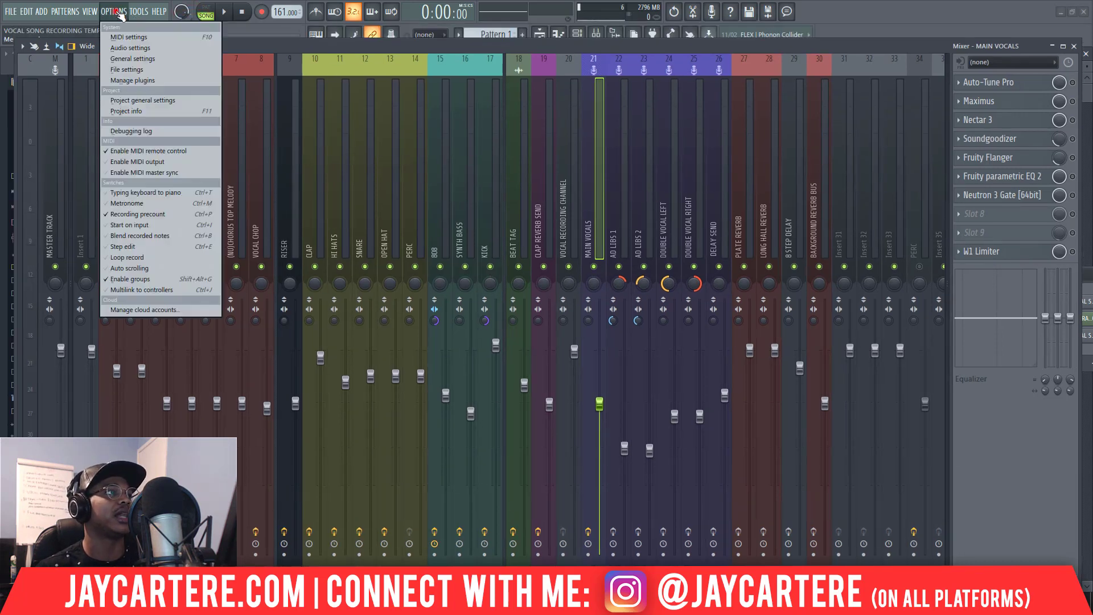
{"action": "left_click", "coordinate": [272, 48]}
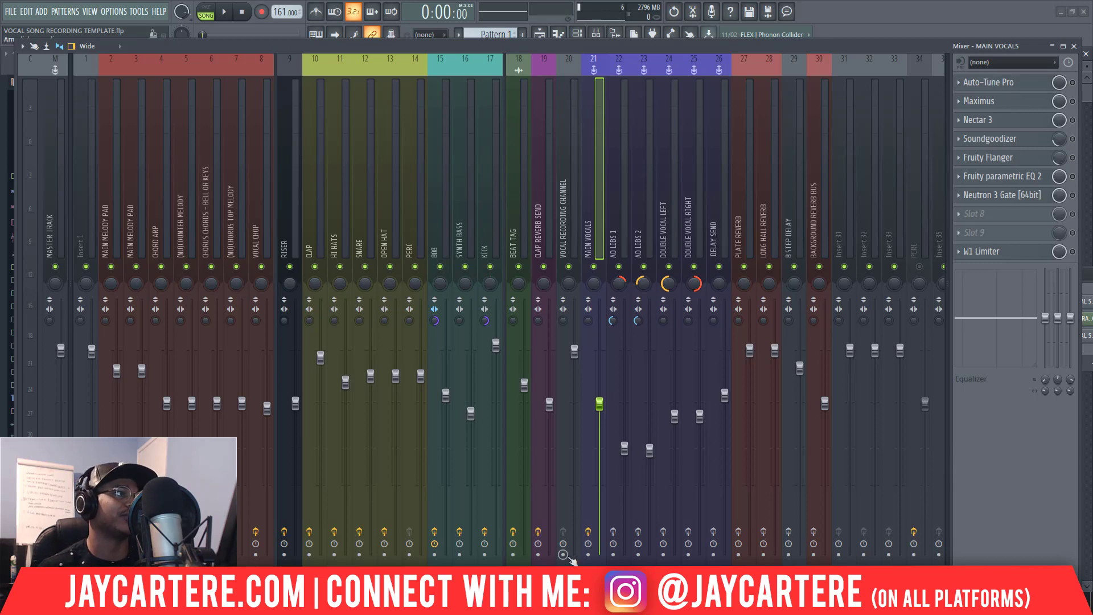
{"action": "left_click", "coordinate": [312, 41]}
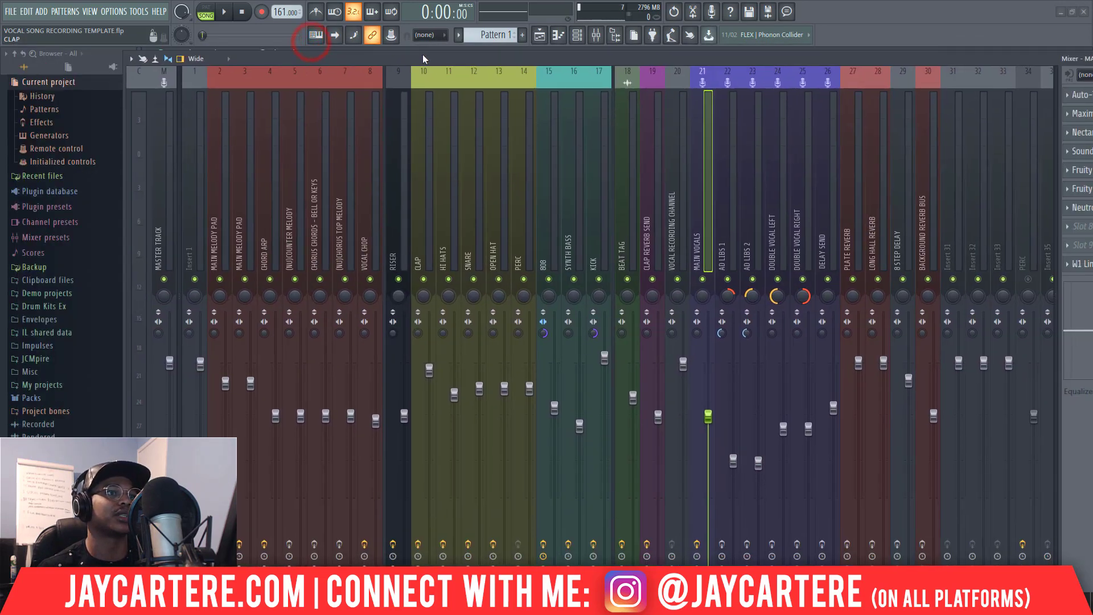
{"action": "left_click_drag", "start_coordinate": [422, 54], "coordinate": [297, 16]}
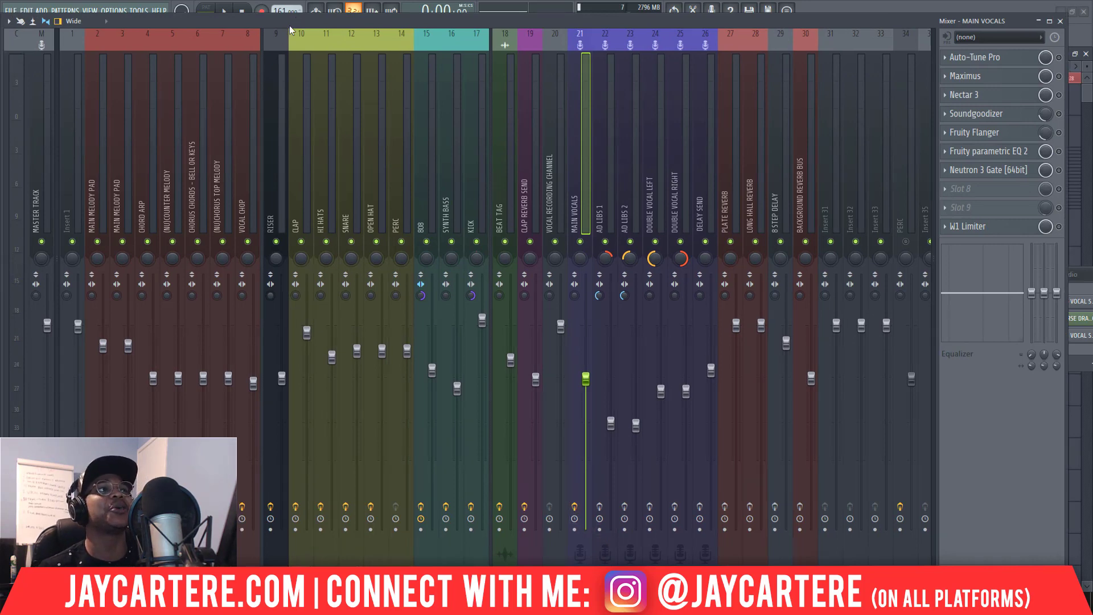
{"action": "mouse_move", "coordinate": [288, 19]}
{"action": "left_mouse_down"}
{"action": "mouse_move", "coordinate": [319, 88]}
{"action": "mouse_move", "coordinate": [285, 29]}
{"action": "left_mouse_up"}
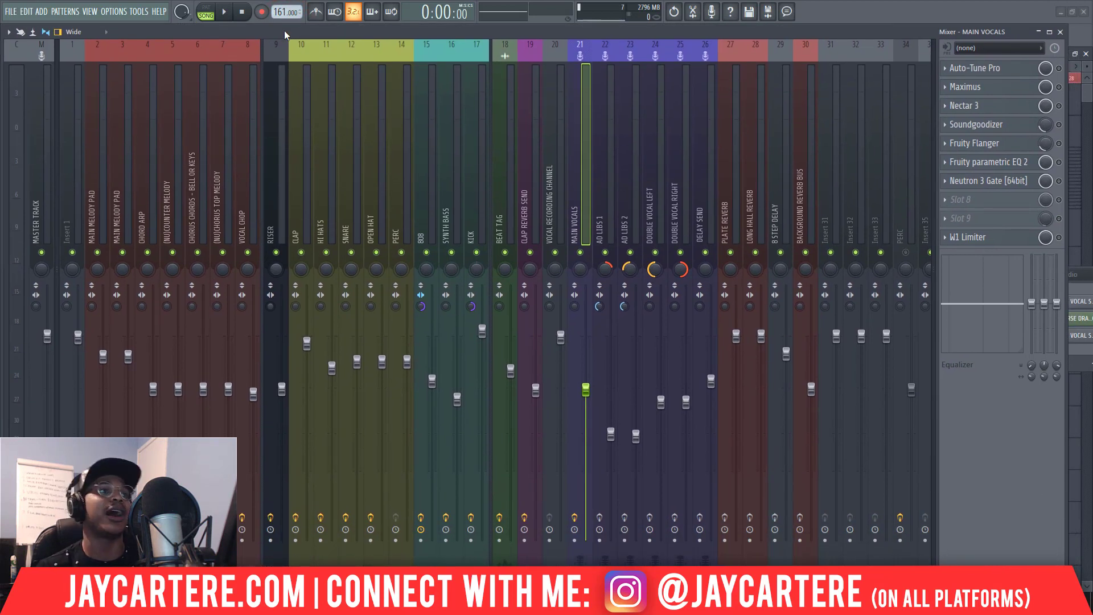
{"action": "left_click_drag", "start_coordinate": [285, 30], "coordinate": [286, 29]}
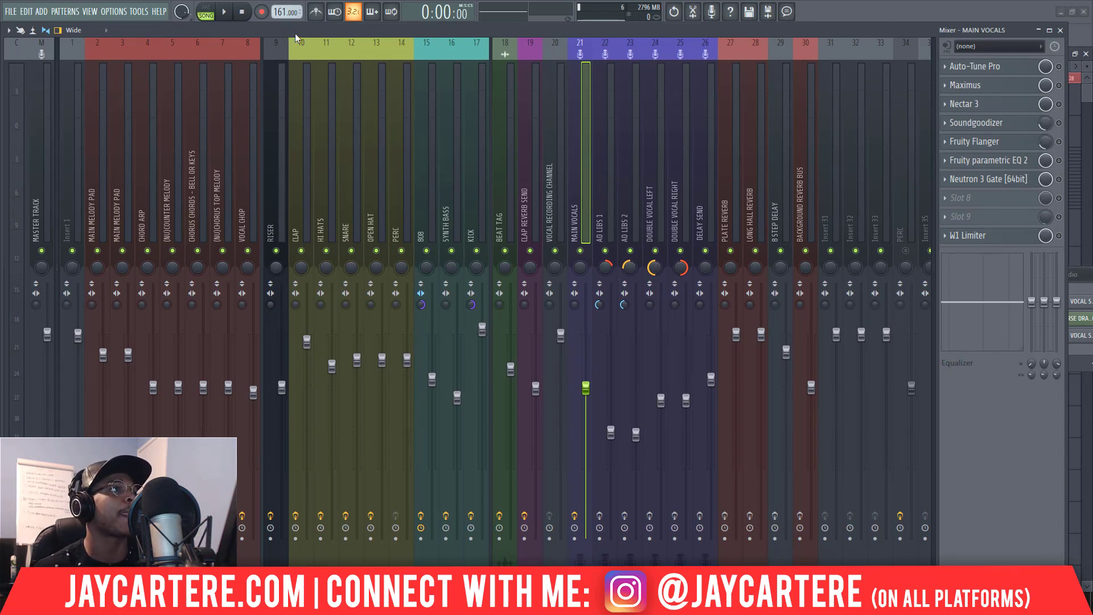
{"action": "key", "text": "F9"}
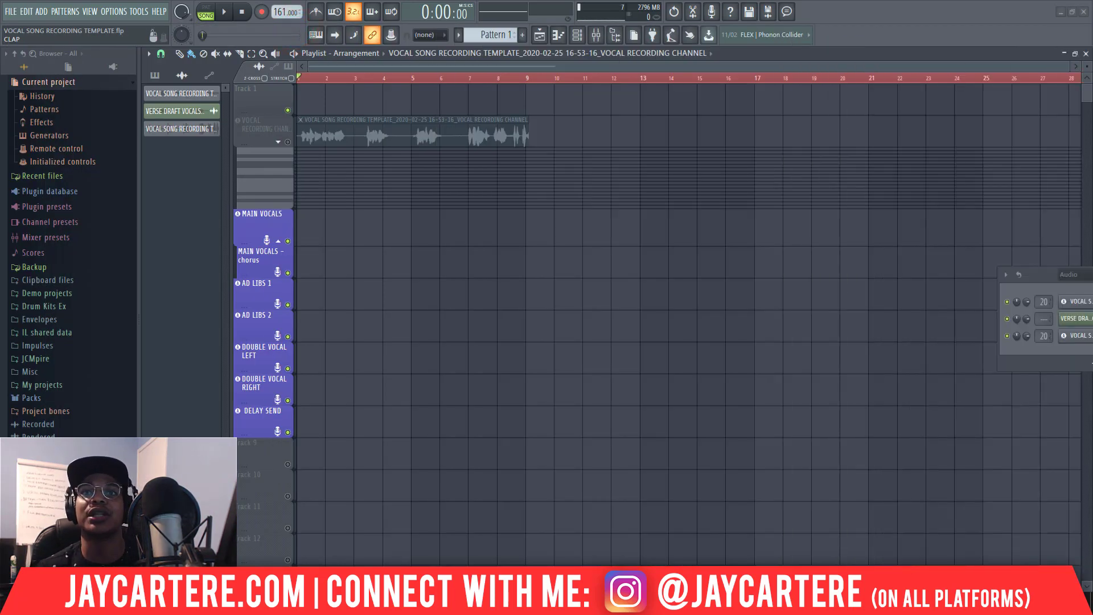